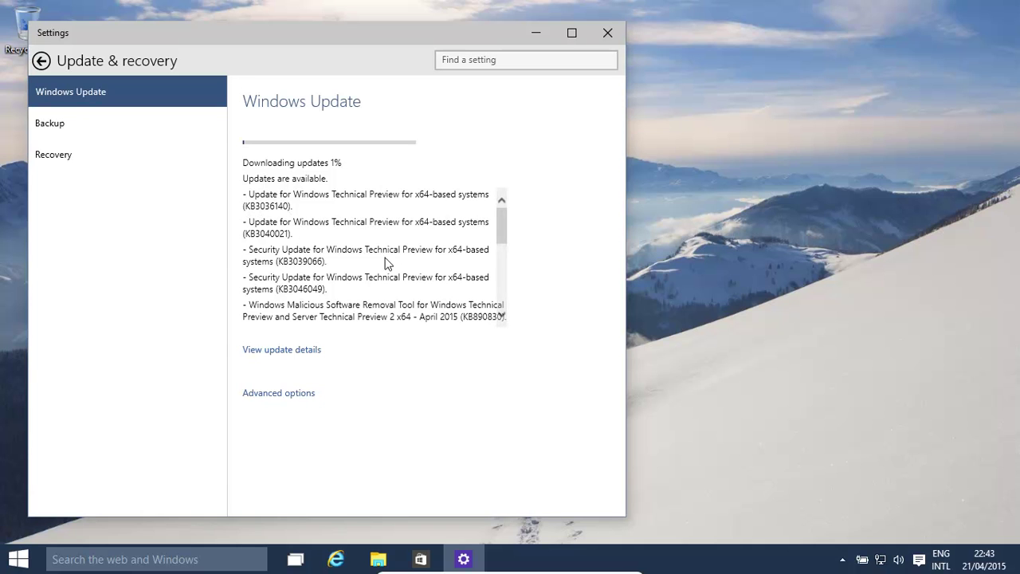
# - Search the computer for "windows update" and open the Windows Update control panel settings page
pyautogui.click(24, 564)
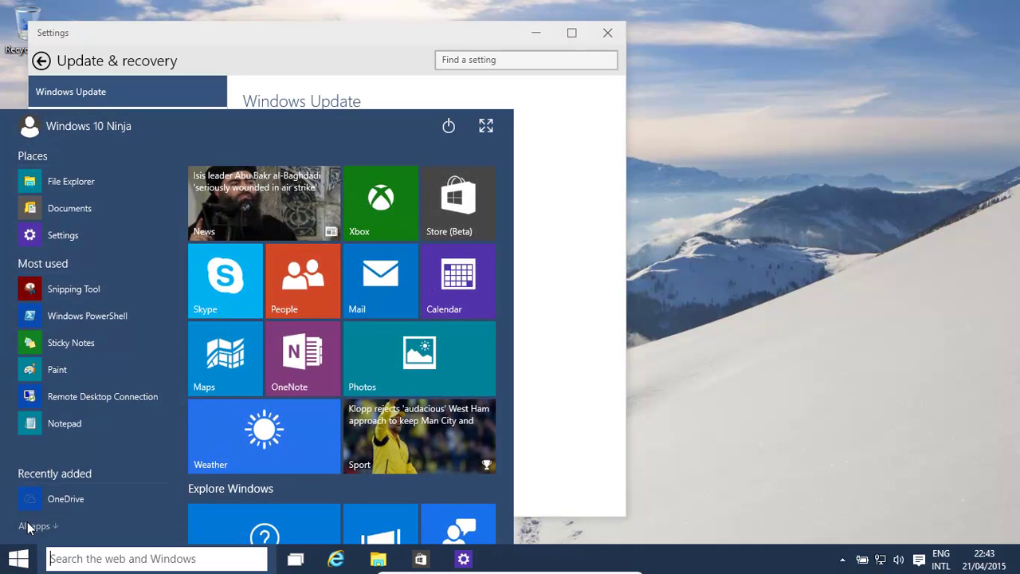
pyautogui.write('windows ')
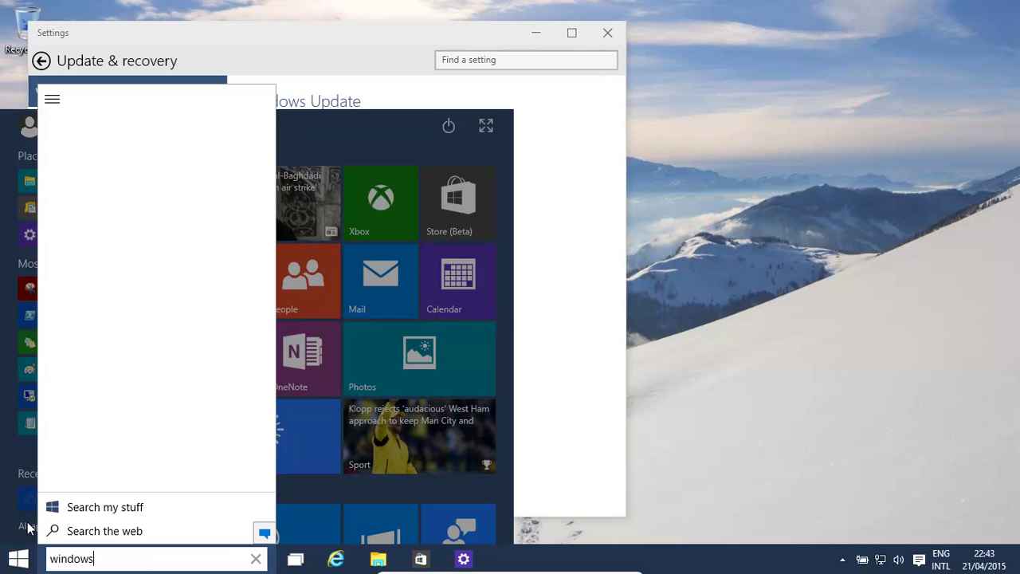
pyautogui.write('update')
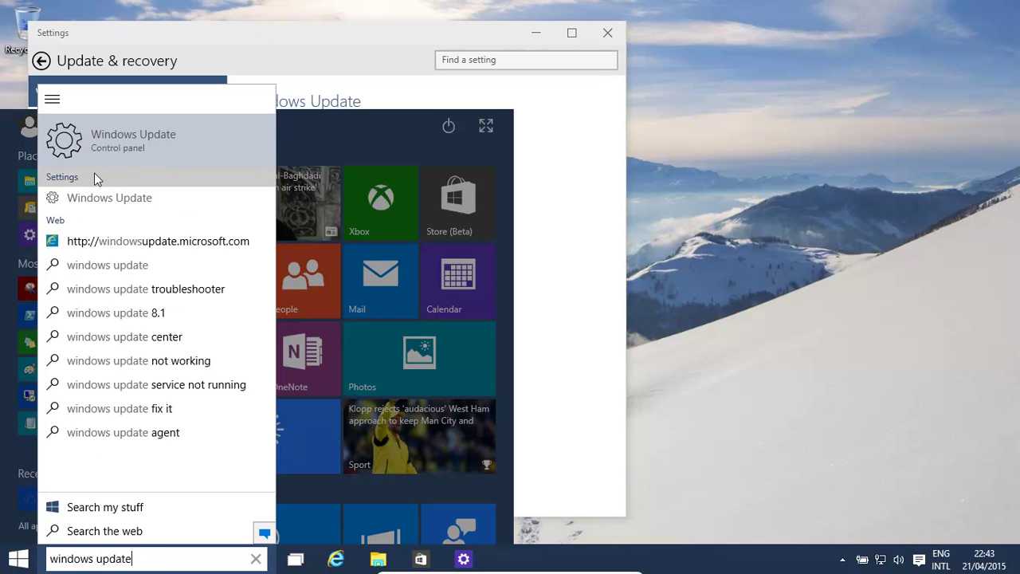
pyautogui.click(138, 138)
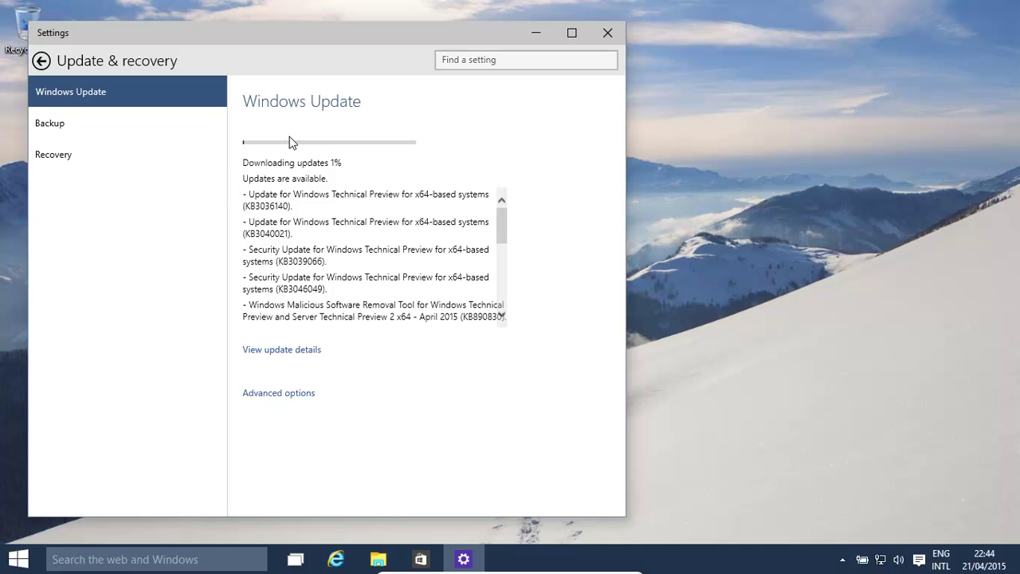
# - Review the advanced options for Windows Update and return to the list of available updates
pyautogui.click(271, 393)
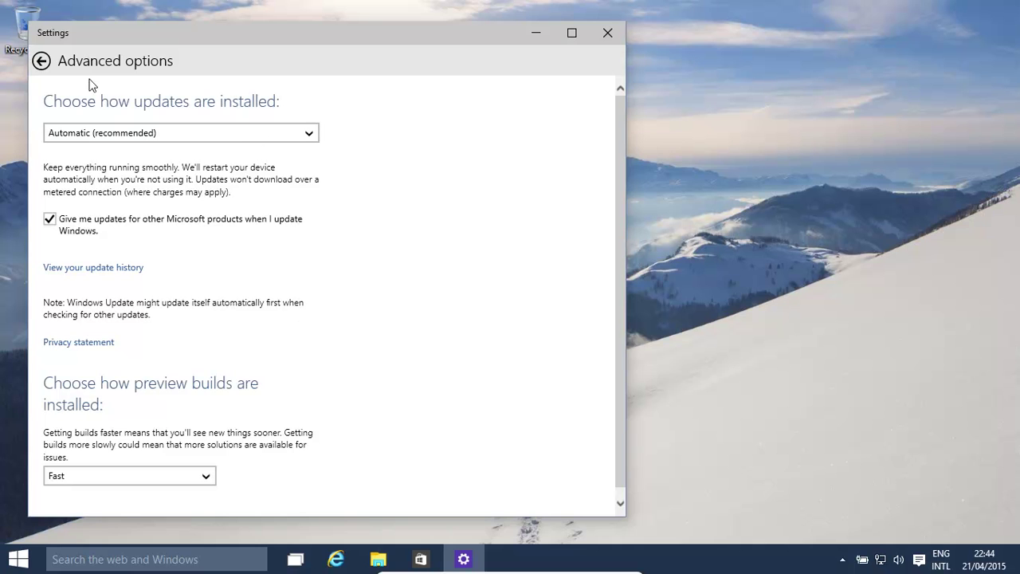
pyautogui.click(41, 62)
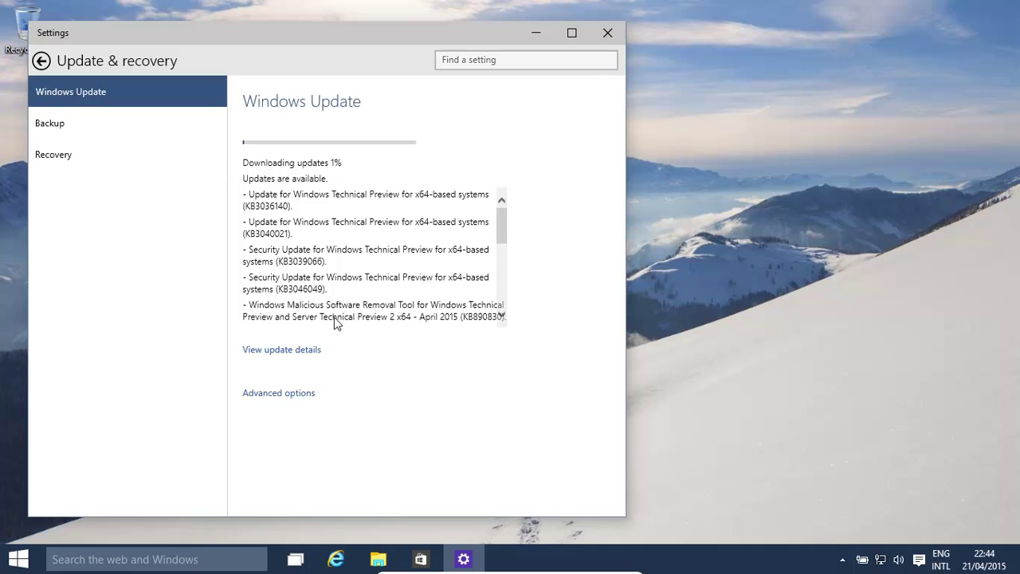
pyautogui.moveTo(499, 228); pyautogui.dragTo(502, 205)
pyautogui.click(335, 560)
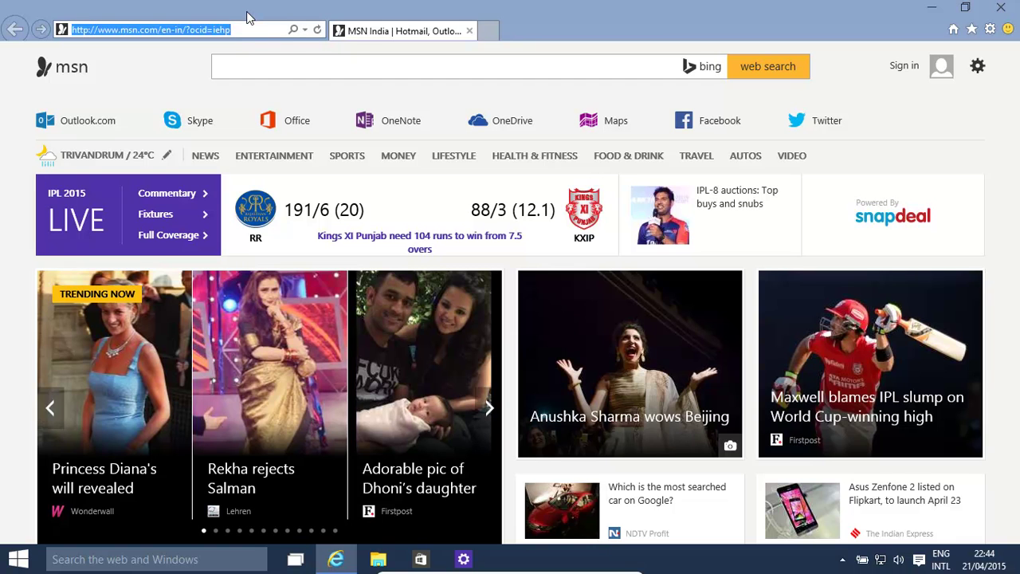
pyautogui.write('https://catalog.update.microsoft.com')
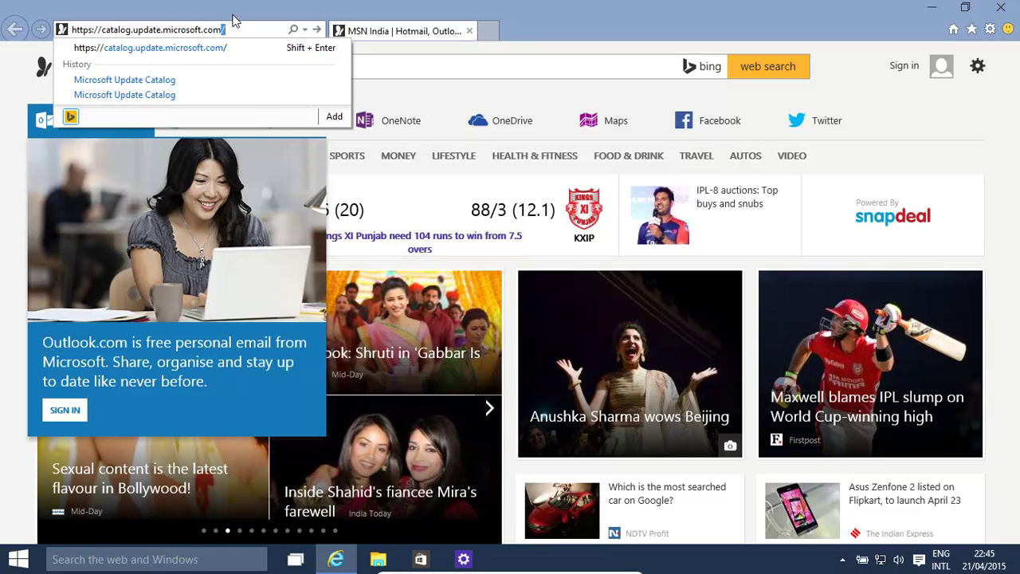
pyautogui.press('Return')
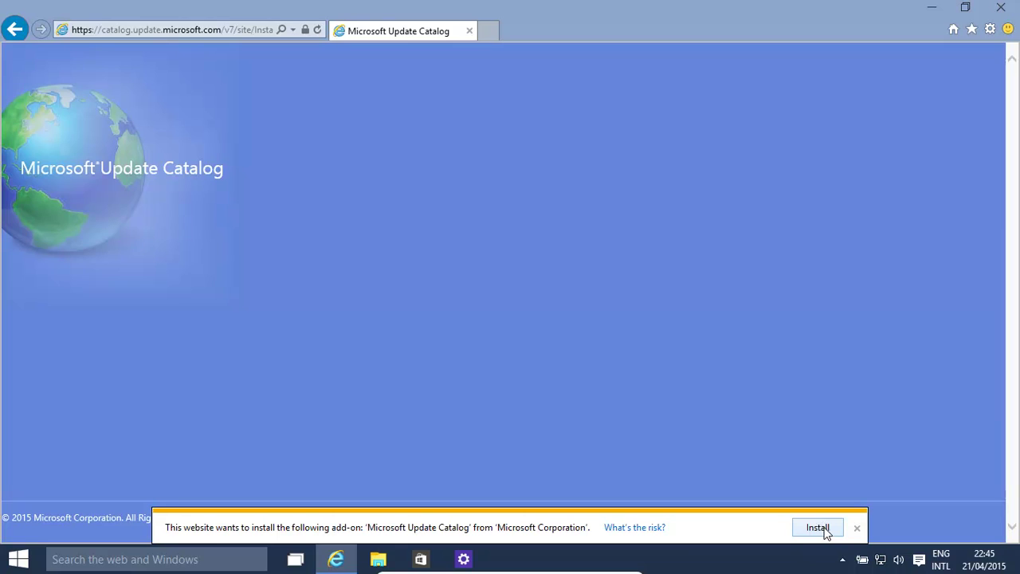
pyautogui.click(821, 527)
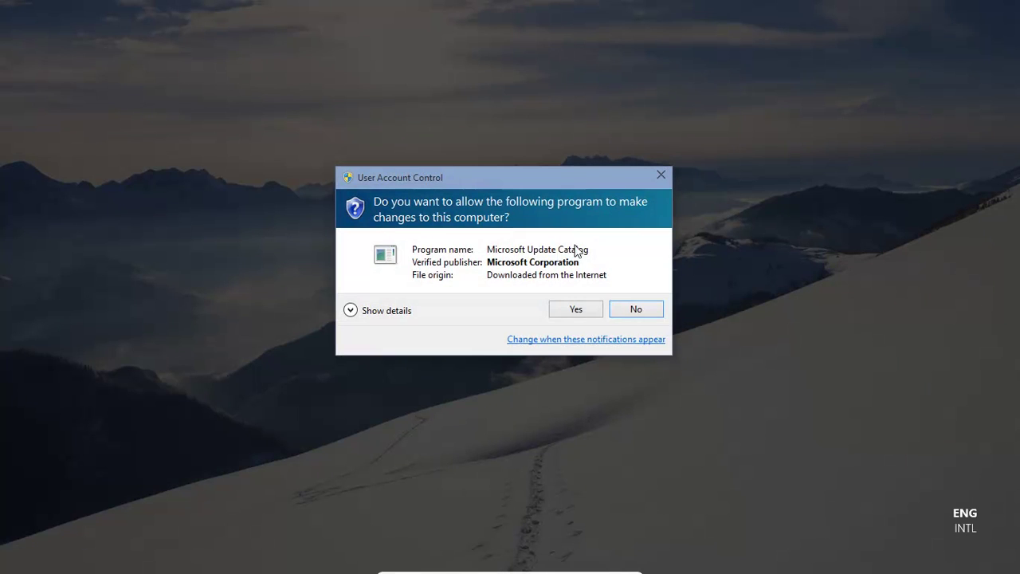
pyautogui.click(575, 312)
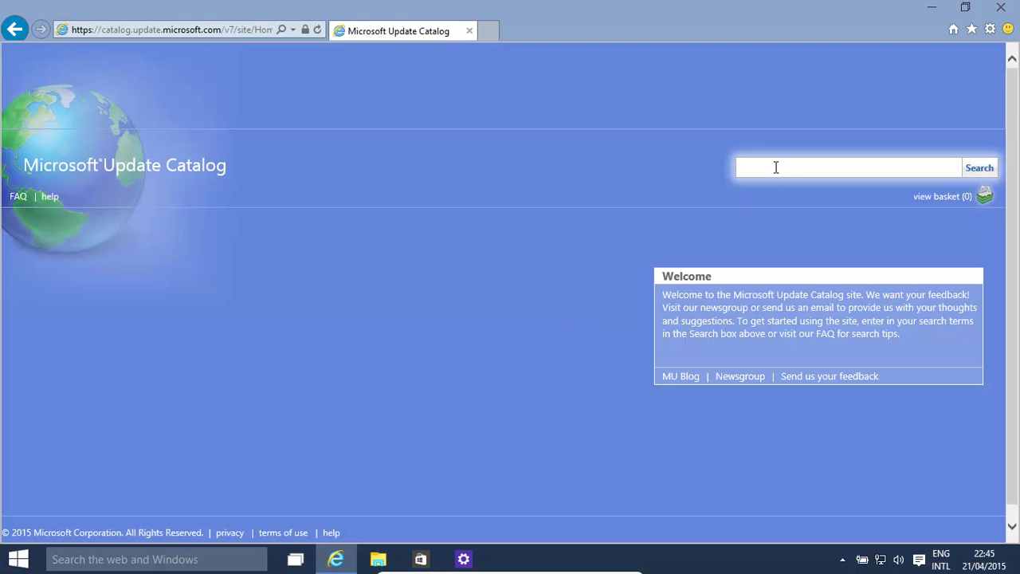
# - Look through the pending updates in Windows Update and search the Microsoft Update Catalog for kb3049508
pyautogui.click(464, 559)
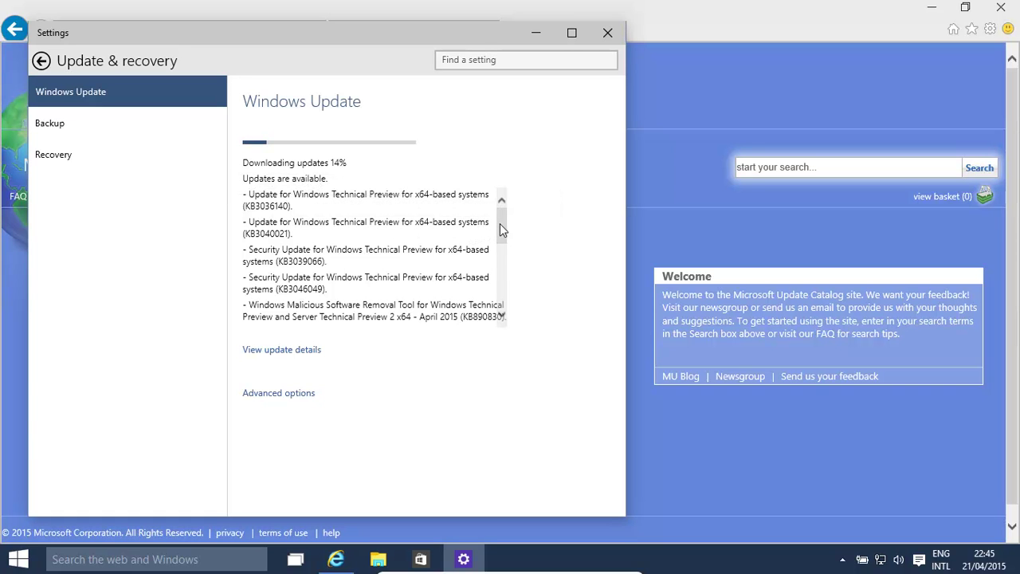
pyautogui.moveTo(499, 223); pyautogui.dragTo(488, 293)
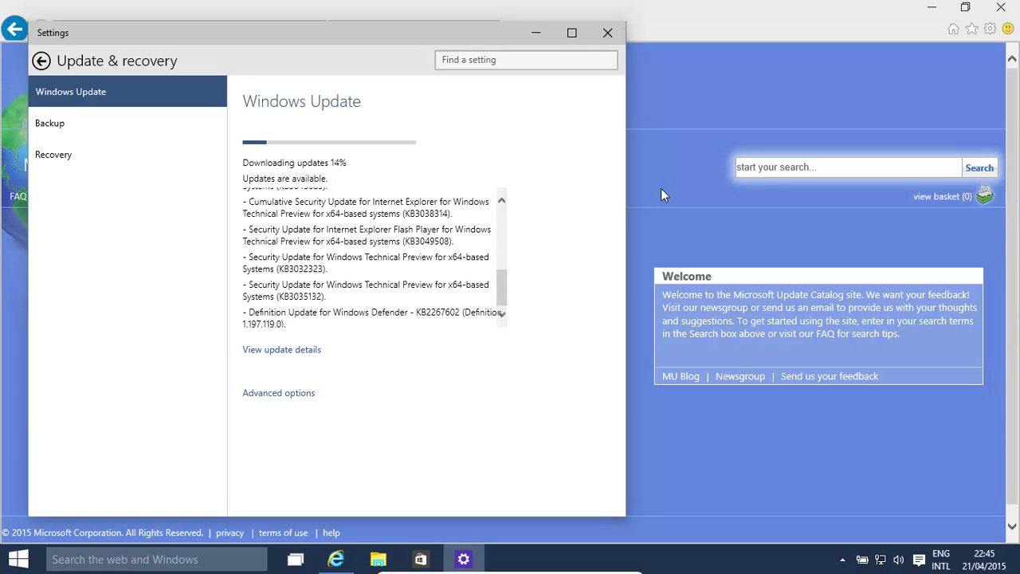
pyautogui.click(782, 168)
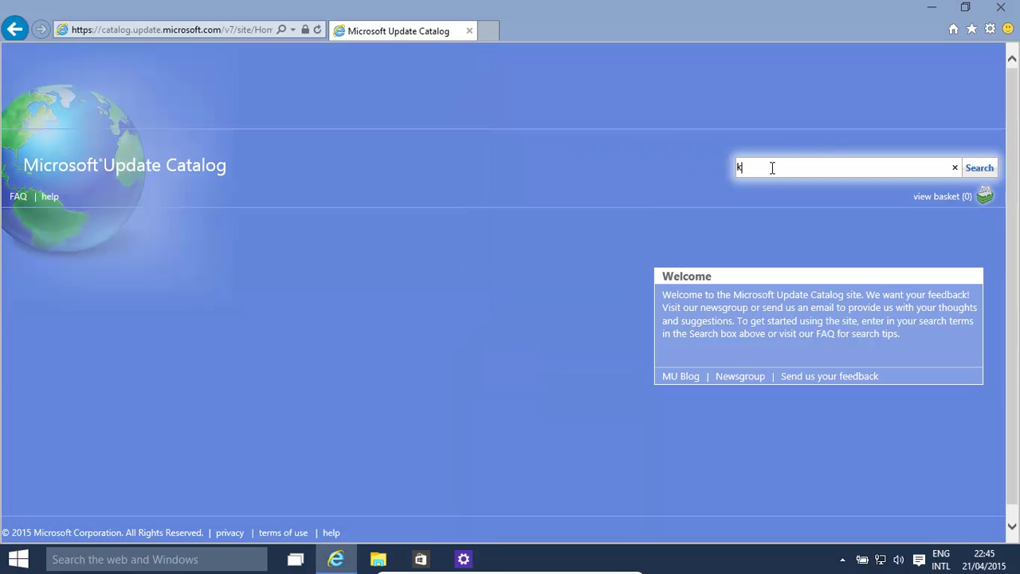
pyautogui.write('kb3049508')
pyautogui.press('Return')
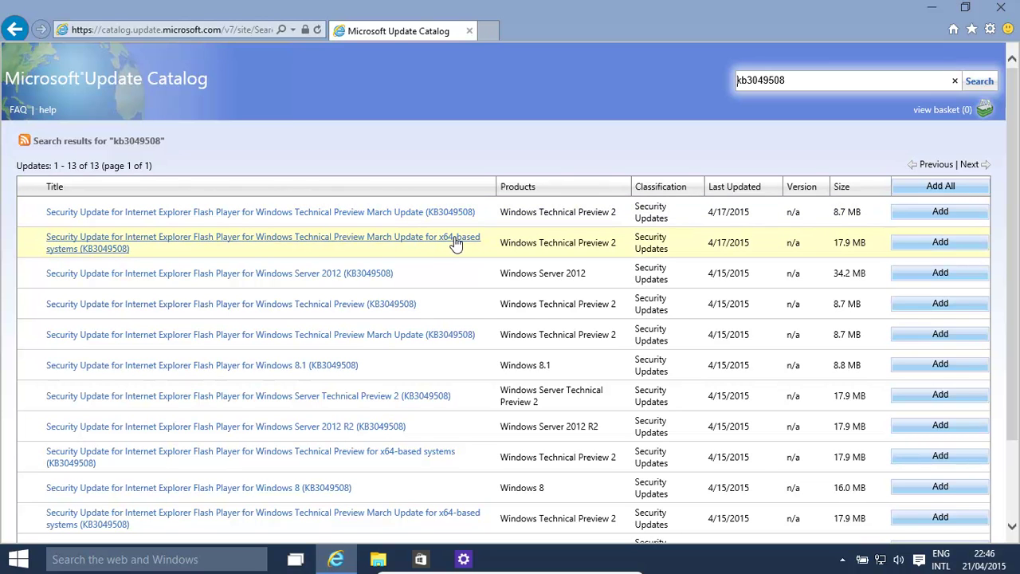
# - Add the 4/17/2015 Flash Player March Update for x64-based systems to the basket and request the basket's download
pyautogui.click(935, 244)
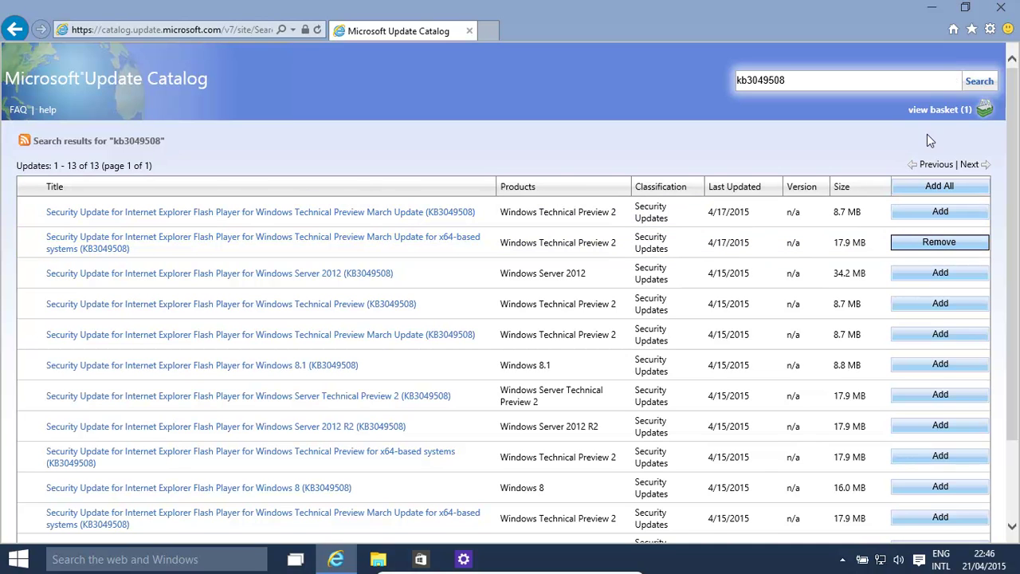
pyautogui.click(930, 113)
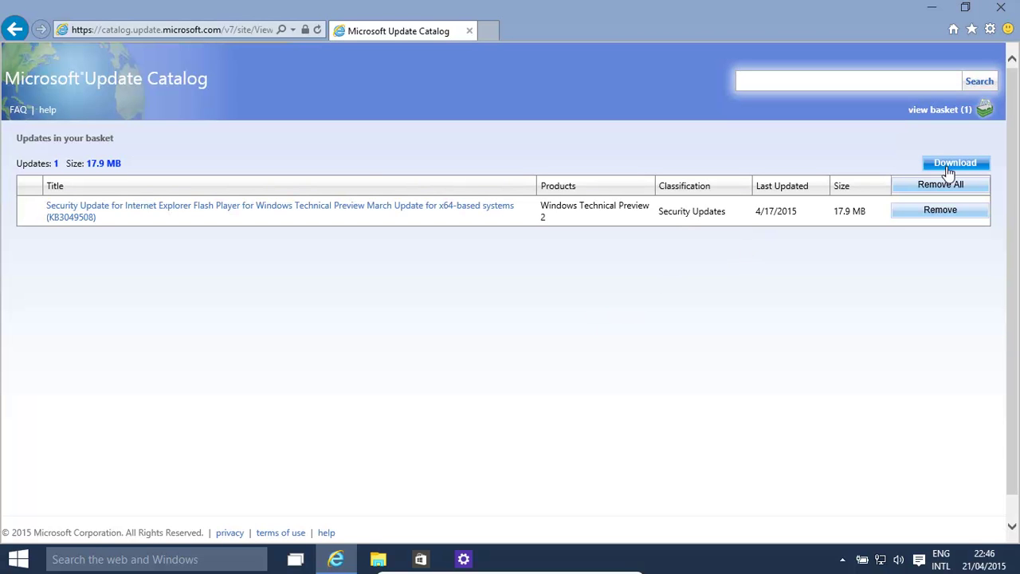
pyautogui.click(955, 163)
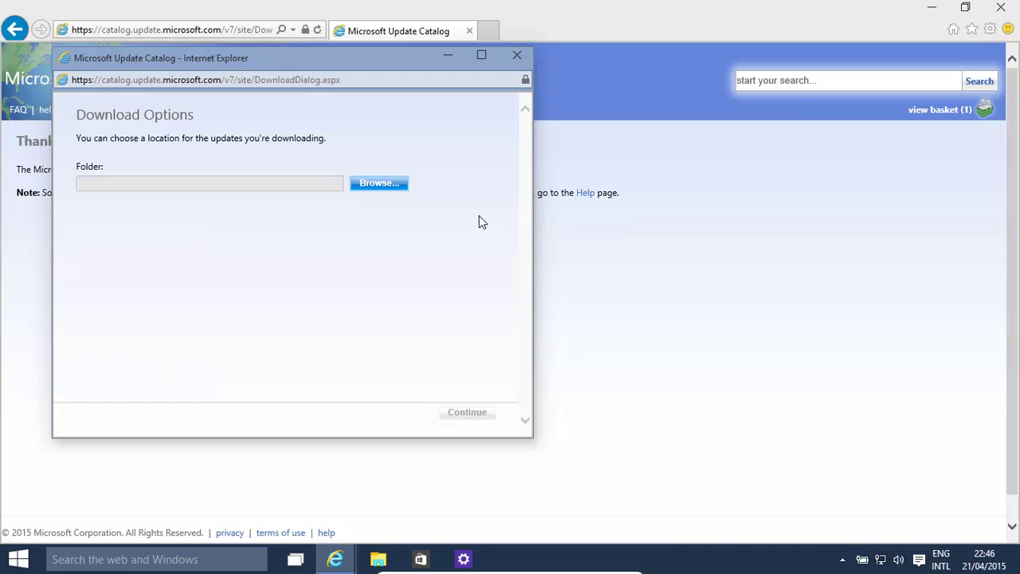
# - Choose the Desktop as the download folder, allowing the catalog program to make changes, and download the update
pyautogui.click(376, 184)
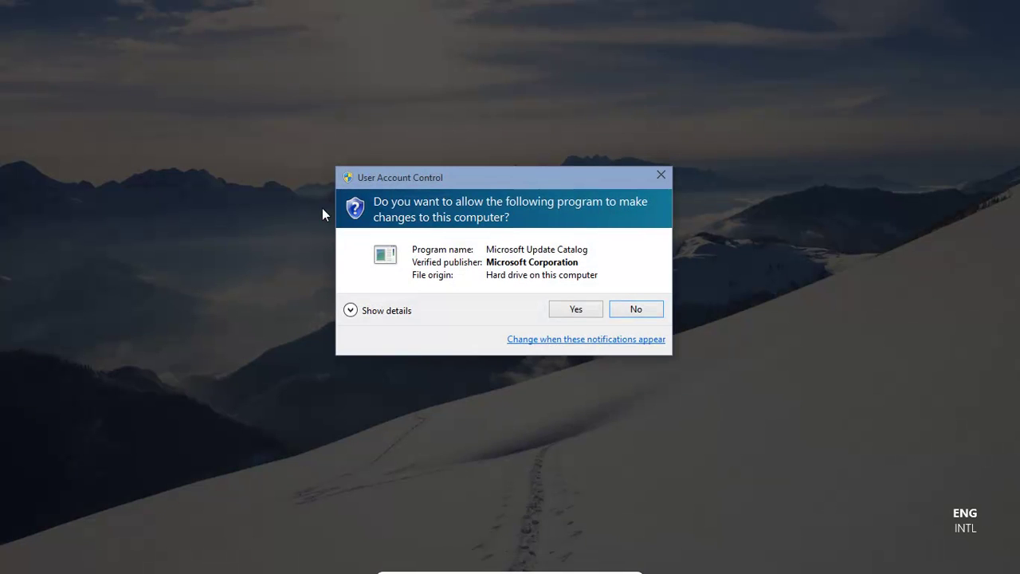
pyautogui.click(571, 309)
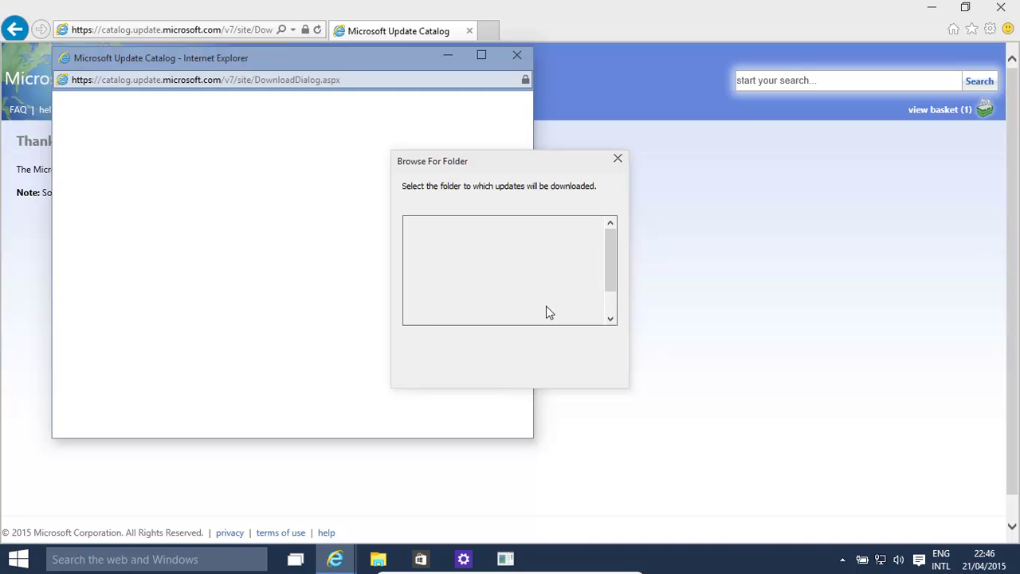
pyautogui.click(446, 225)
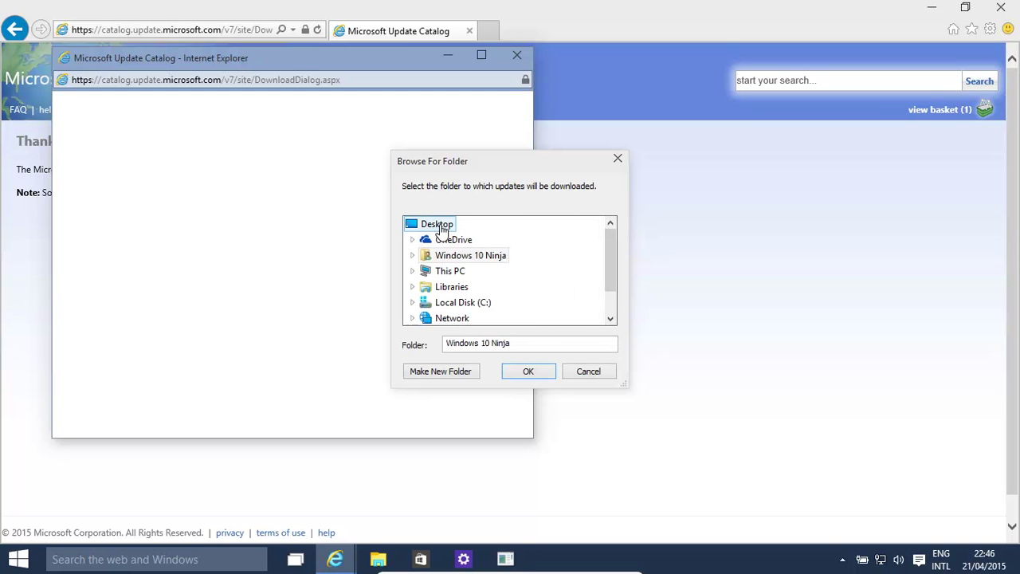
pyautogui.click(532, 371)
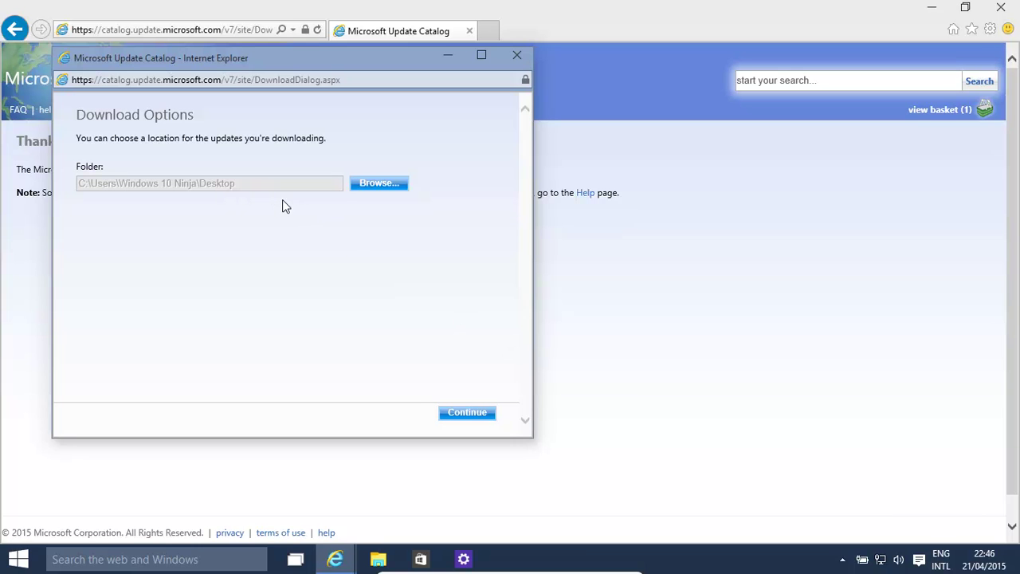
pyautogui.click(466, 415)
pyautogui.click(466, 413)
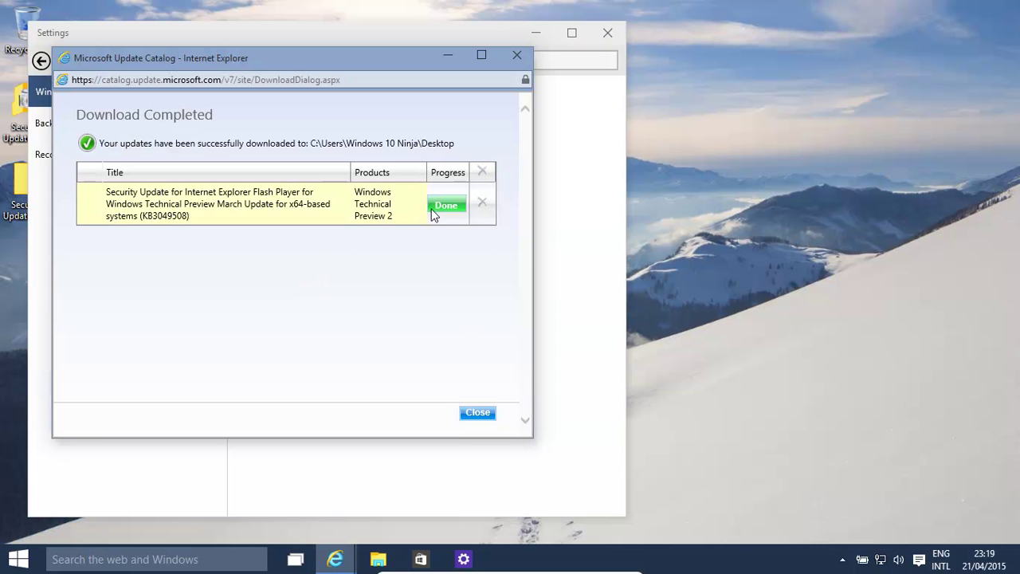
# - Close the download dialog, minimise Settings and open the upper Security Update folder on the desktop
pyautogui.click(477, 413)
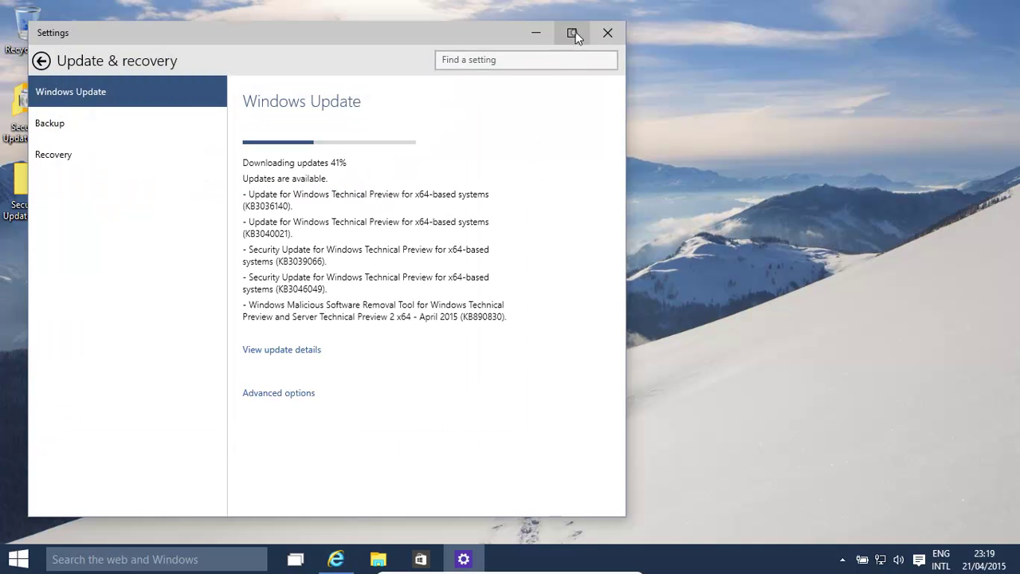
pyautogui.click(534, 33)
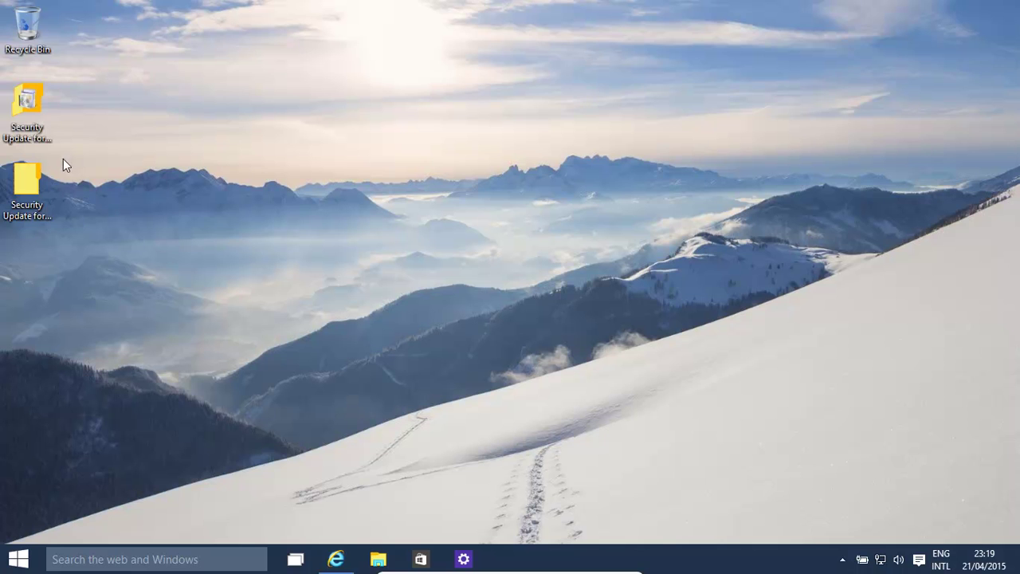
pyautogui.doubleClick(29, 102)
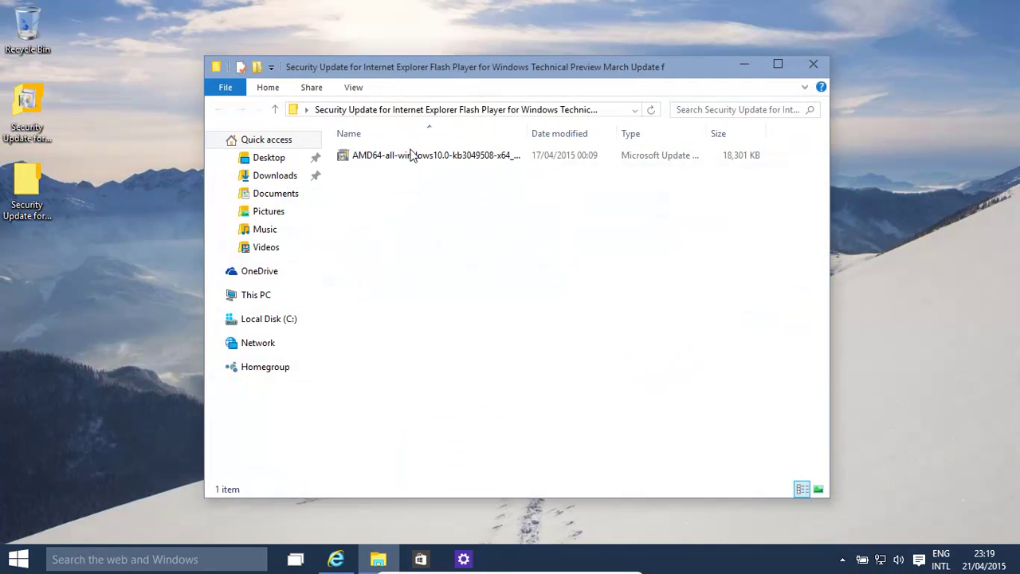
# - Launch the AMD64-all-windows10.0-kb3049508-x64 update package and decline the installer's request to make changes to the computer
pyautogui.click(413, 155)
pyautogui.click(418, 155)
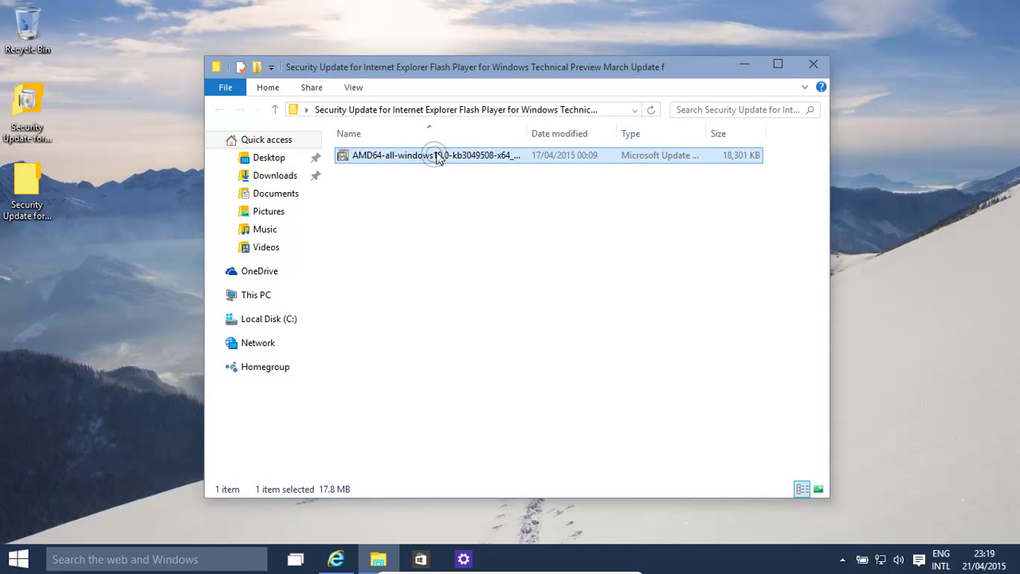
pyautogui.click(438, 155)
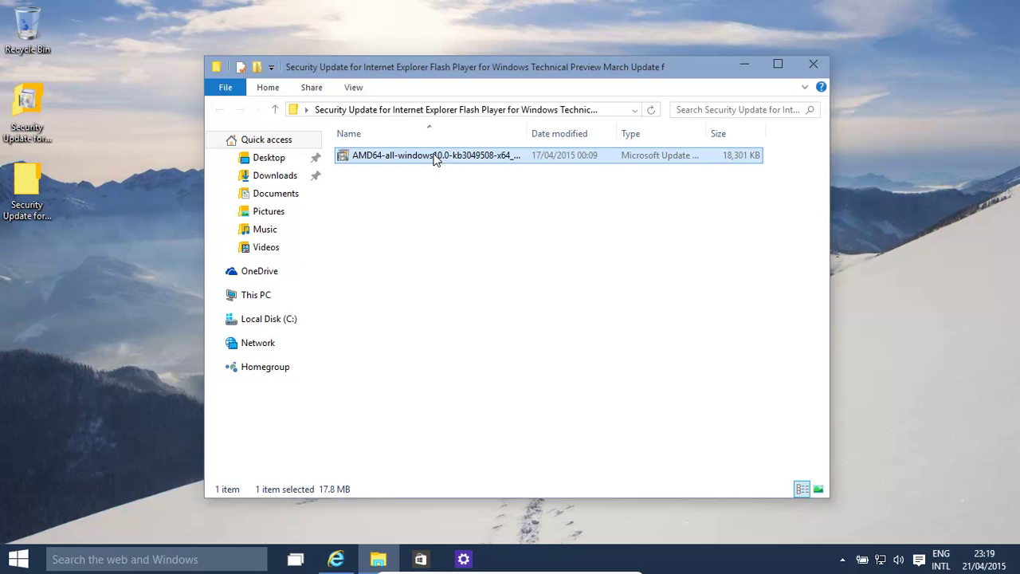
pyautogui.click(342, 157)
pyautogui.doubleClick(344, 157)
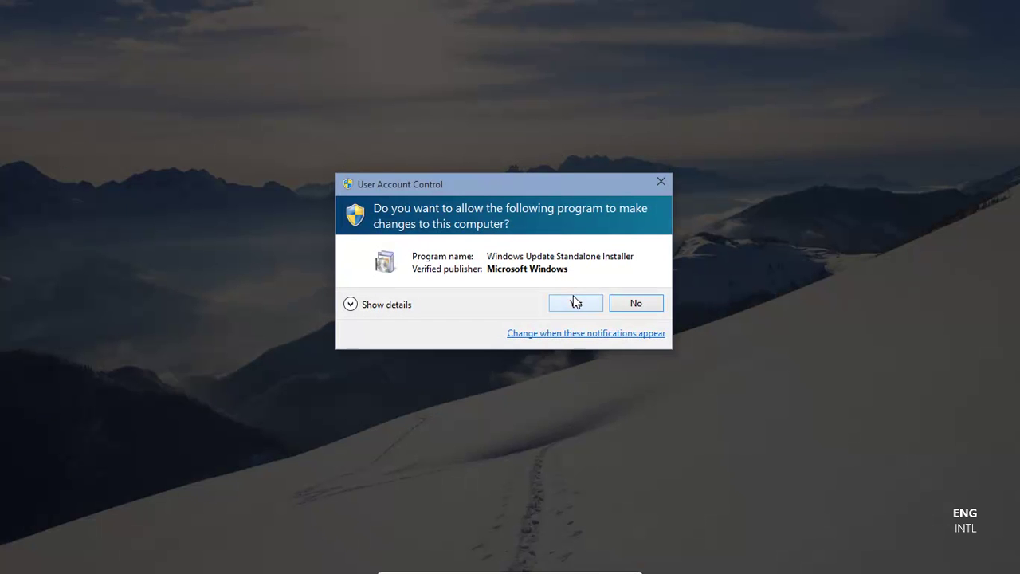
pyautogui.click(636, 306)
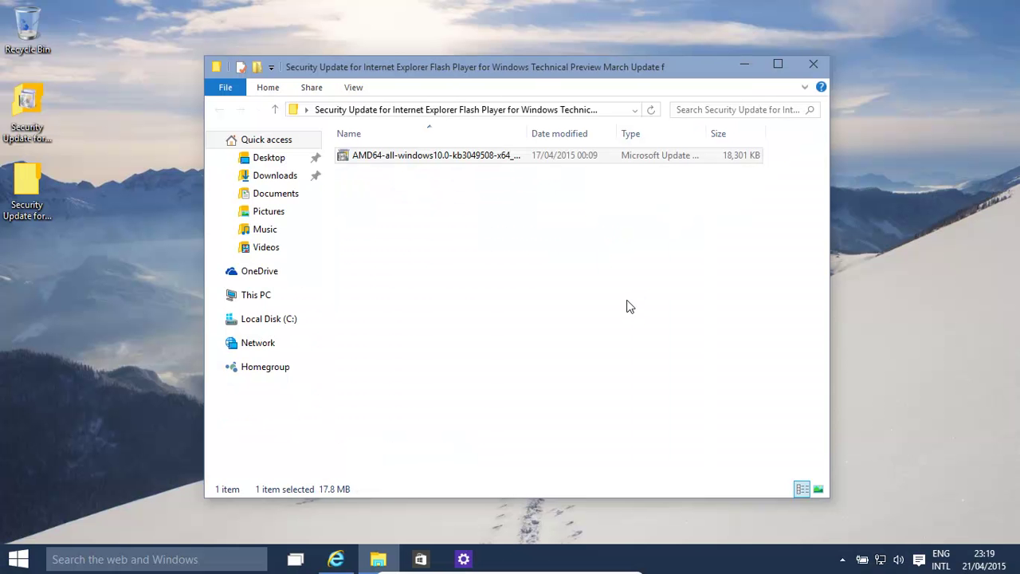